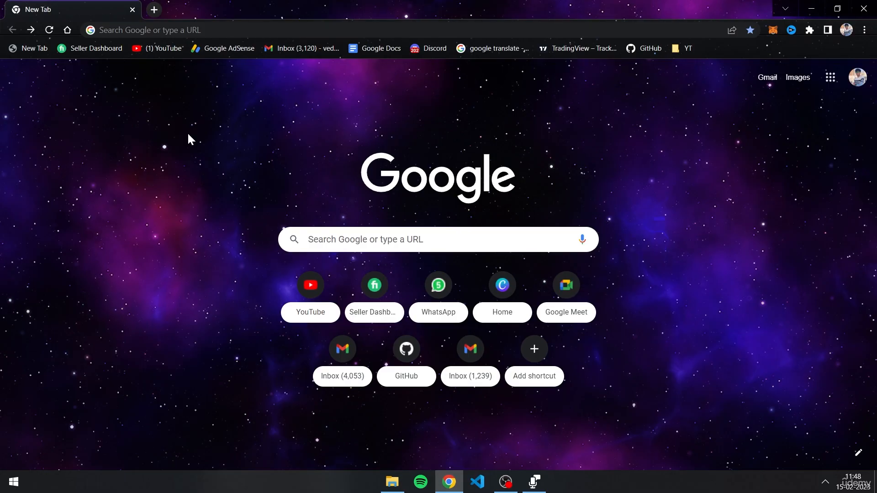
Search Google for "download git" and open the Git downloads page on git-scm.com.
click(137, 32)
text(download git)
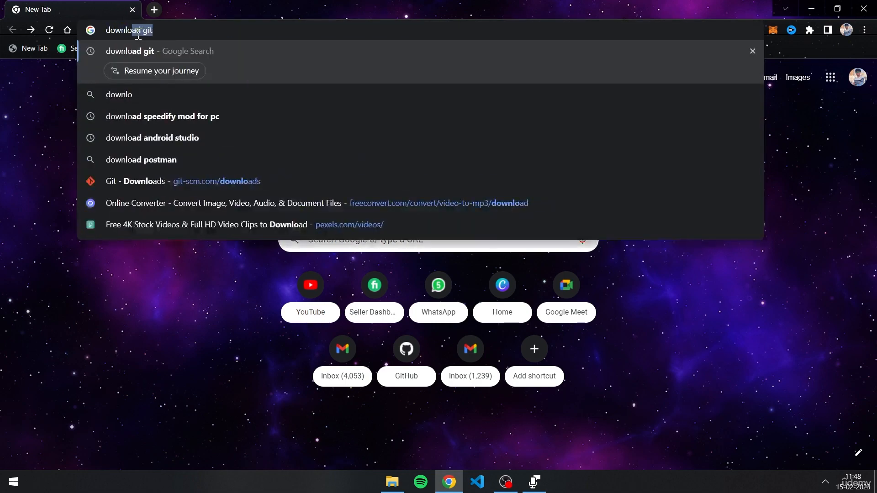
key(Return)
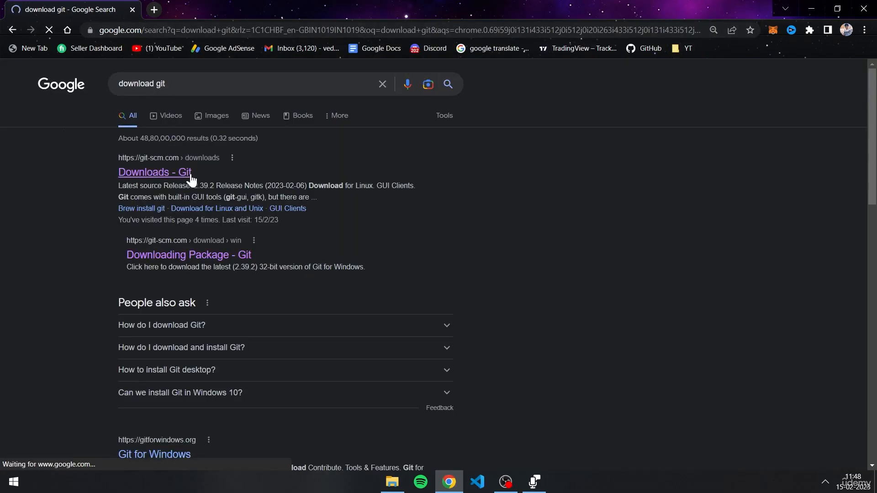
click(191, 177)
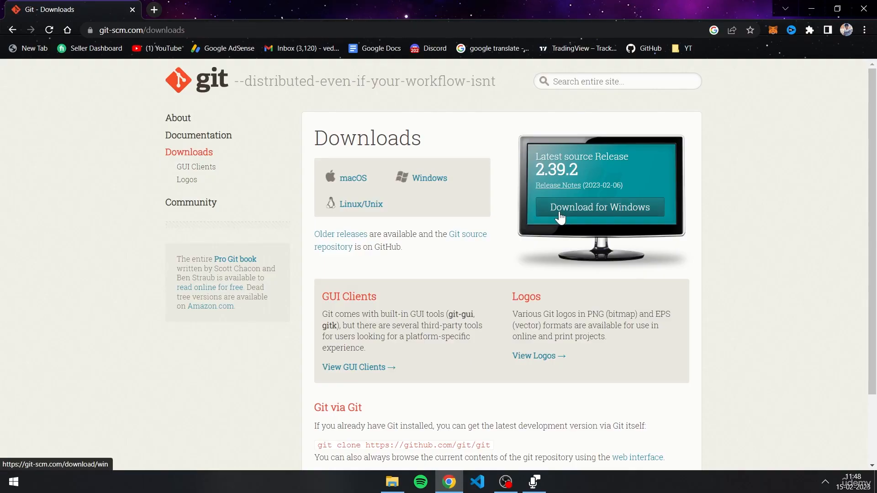
click(560, 219)
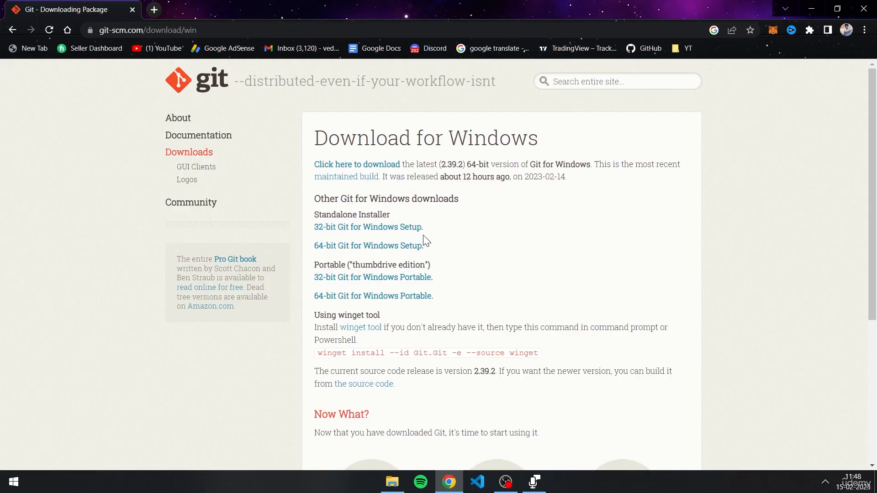
click(413, 250)
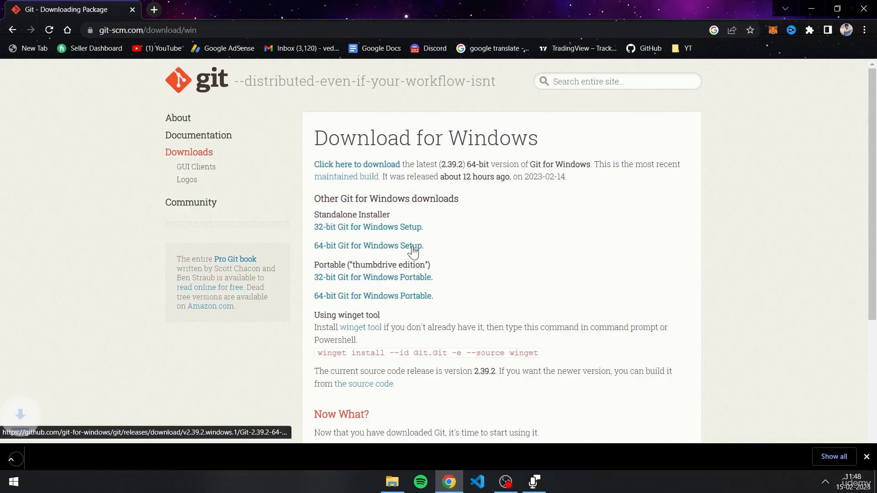
click(121, 458)
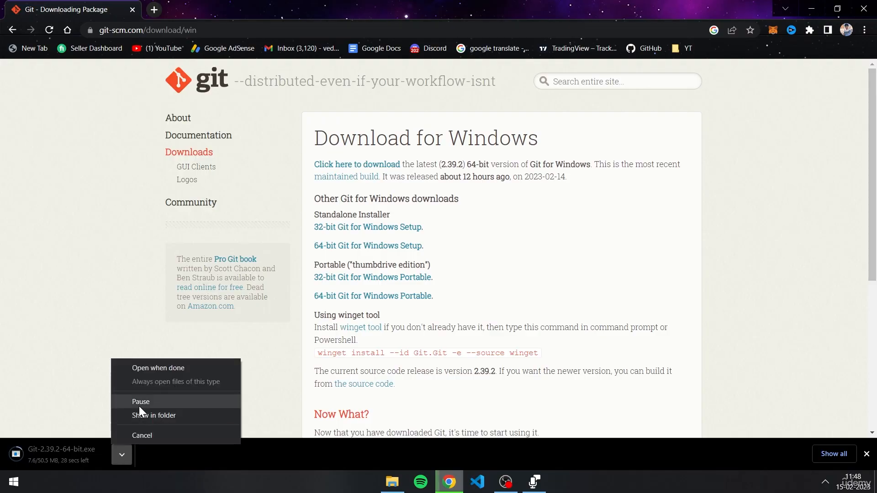
click(144, 435)
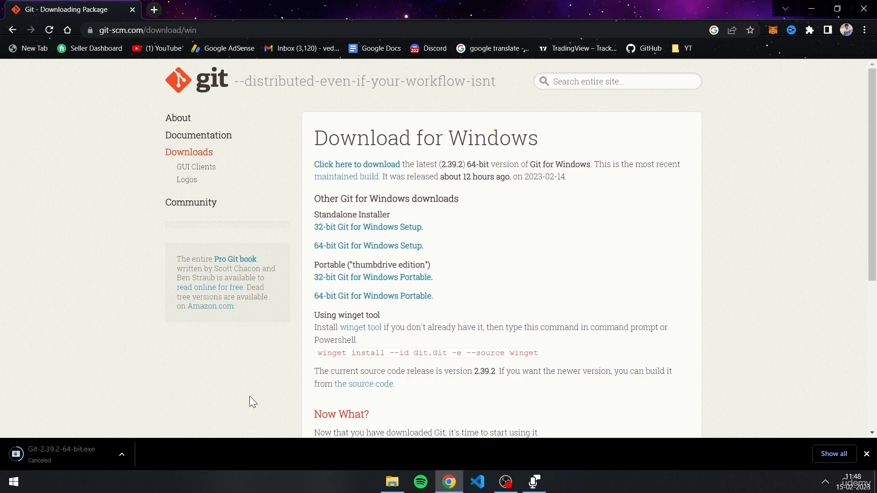
Open the browser's downloads list and launch the previously downloaded Git-2.39.1-64-bit.exe installer.
key(ctrl+j)
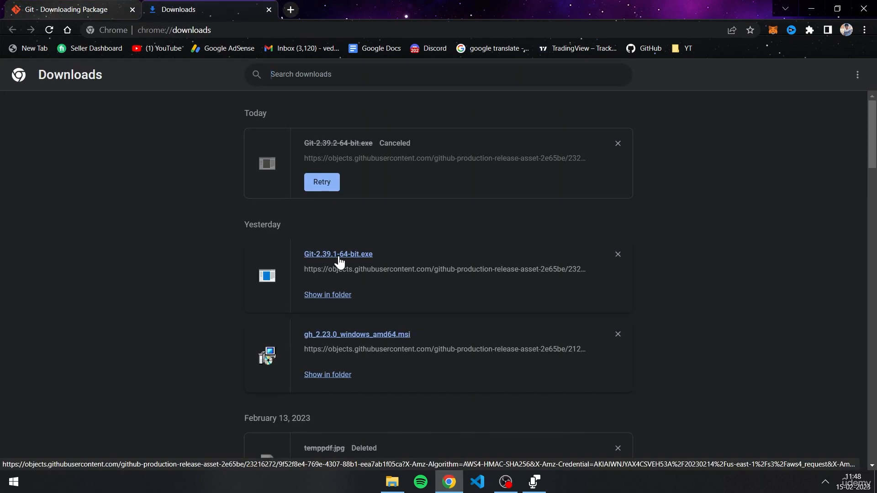
click(338, 256)
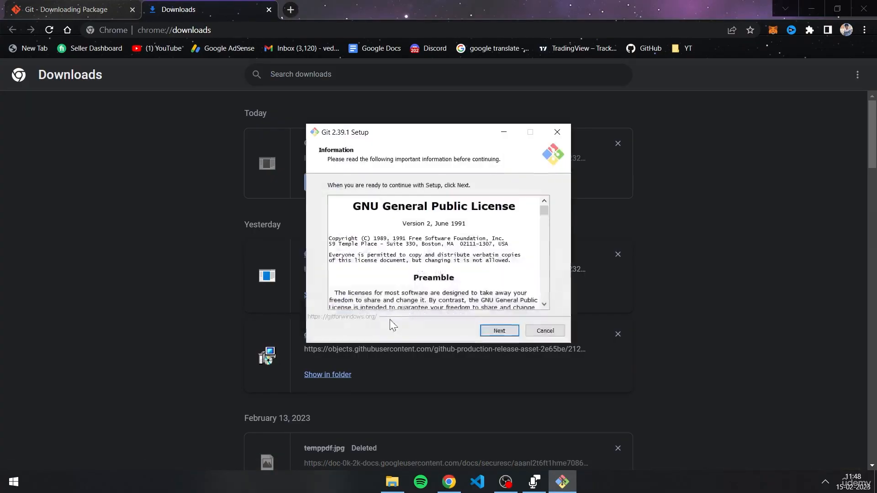
Scroll through the GNU General Public License and keep the default destination folder C:\Program Files\Git.
scroll(440, 229, down, 15)
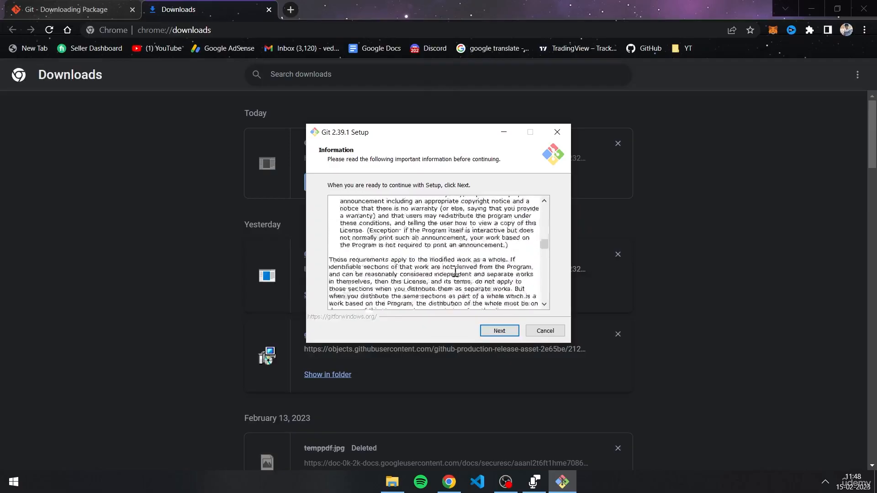
scroll(464, 289, down, 20)
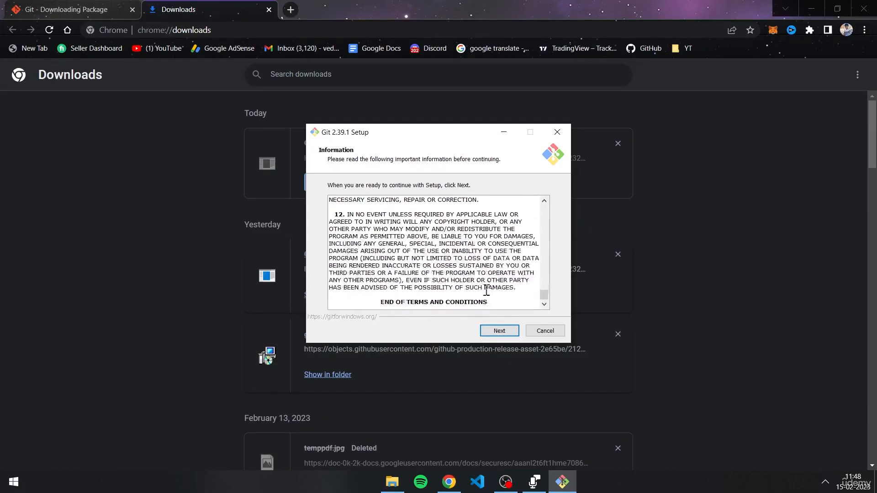
click(489, 333)
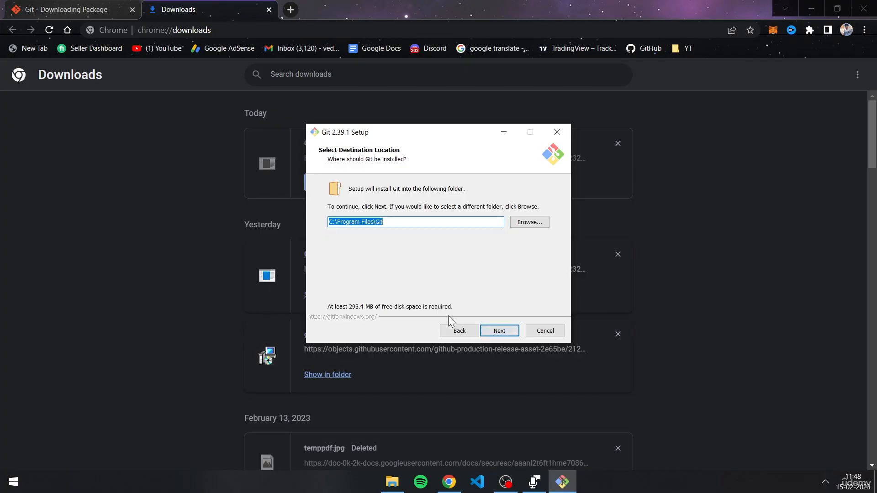
click(512, 331)
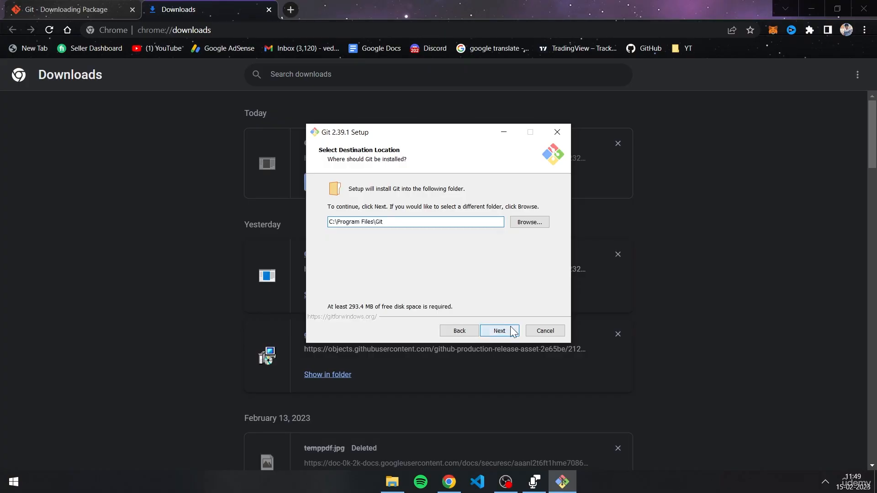
Review the component list and continue with the default components selected.
scroll(439, 260, down, 1)
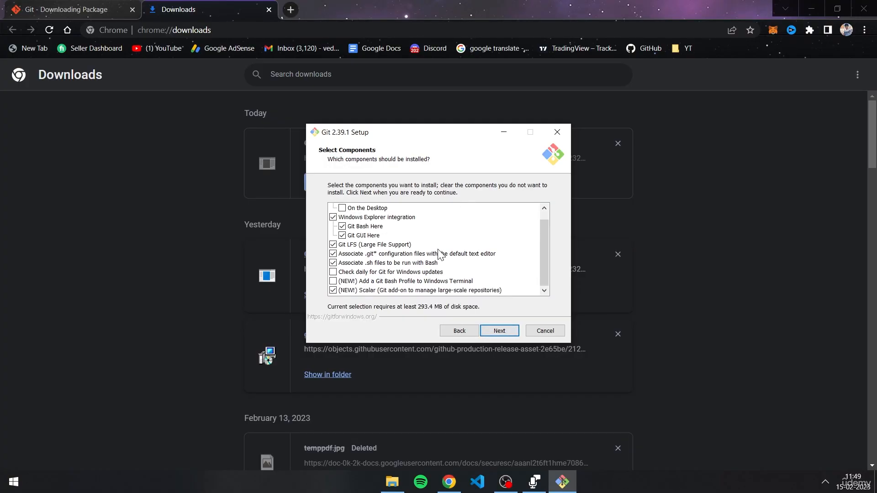
scroll(436, 266, up, 1)
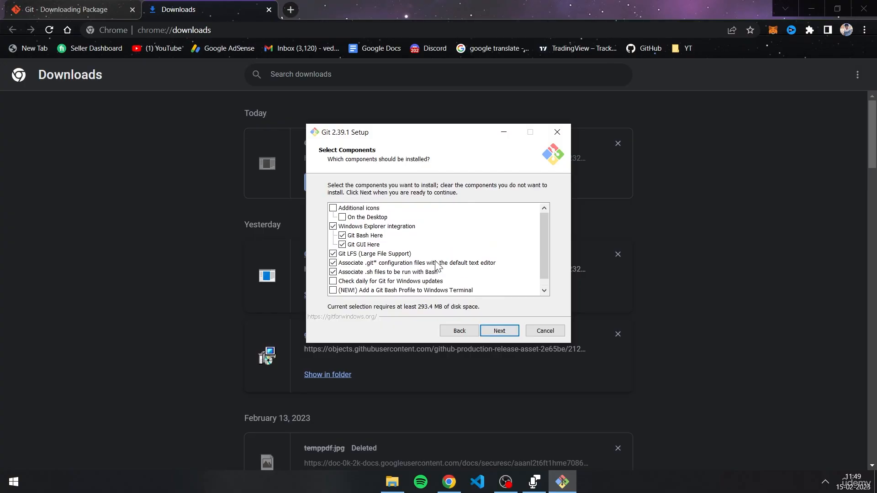
scroll(436, 267, down, 1)
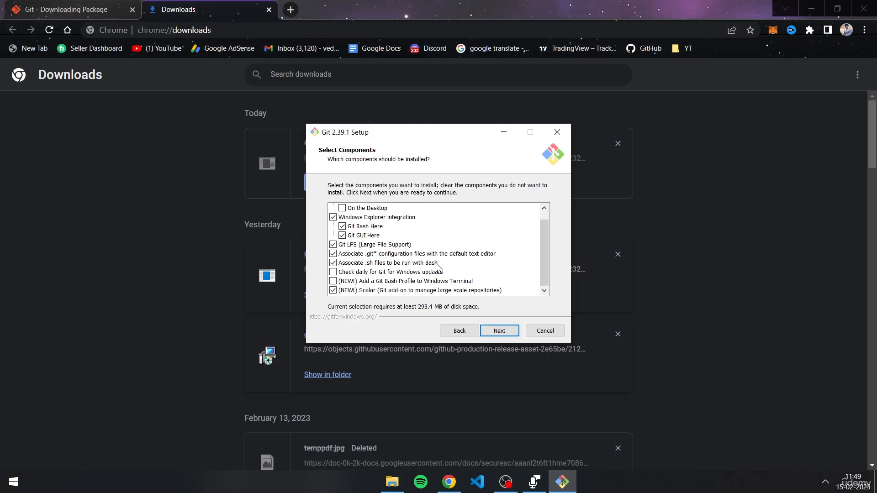
scroll(436, 267, up, 1)
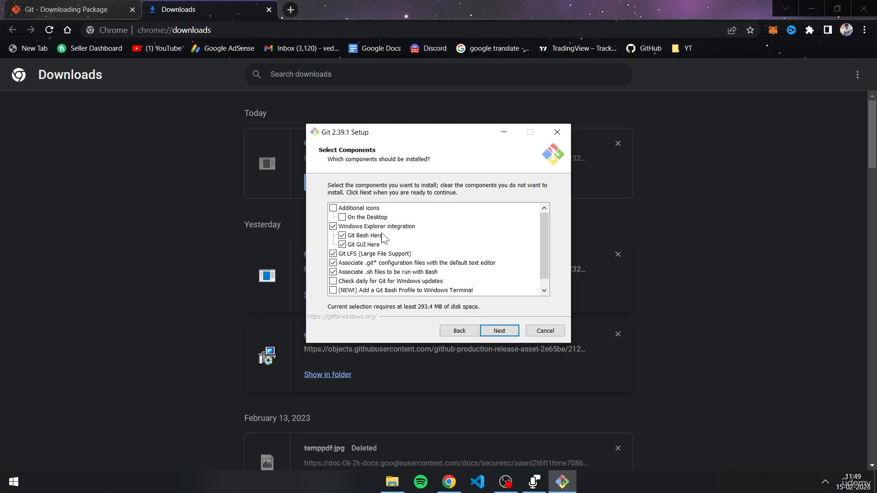
click(493, 332)
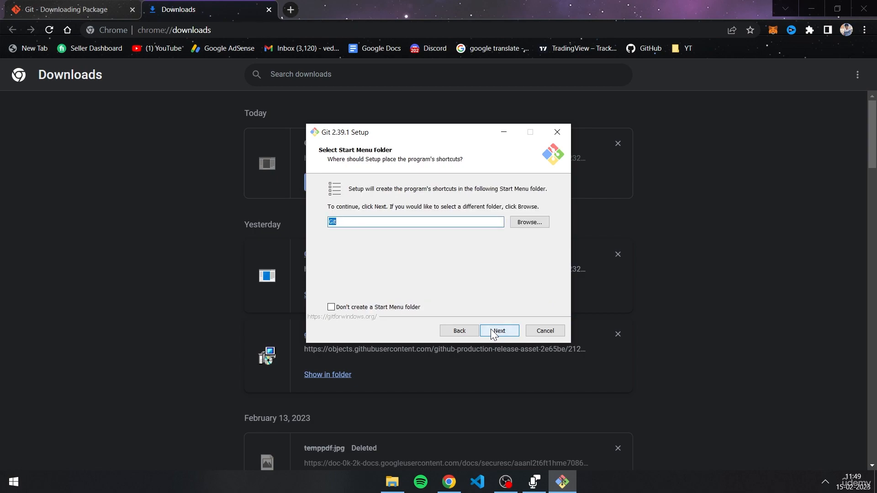
Choose not to create a Start Menu folder and set Visual Studio Code as Git's default editor.
click(369, 307)
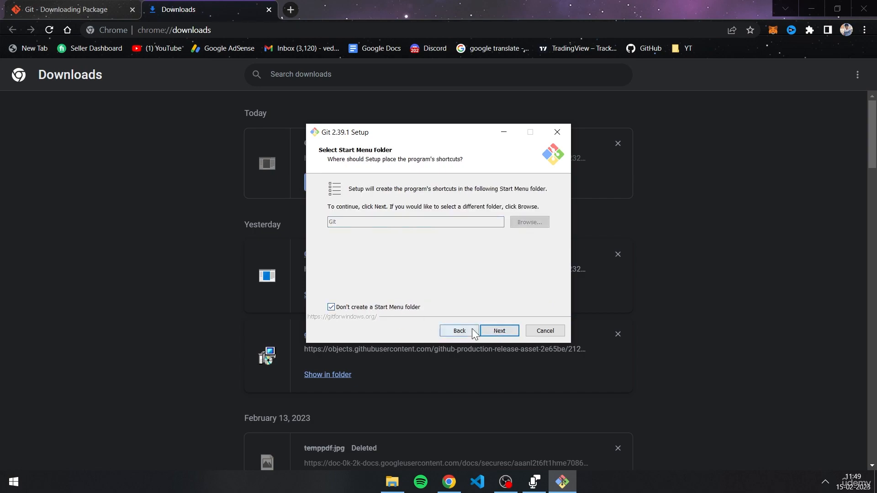
click(499, 331)
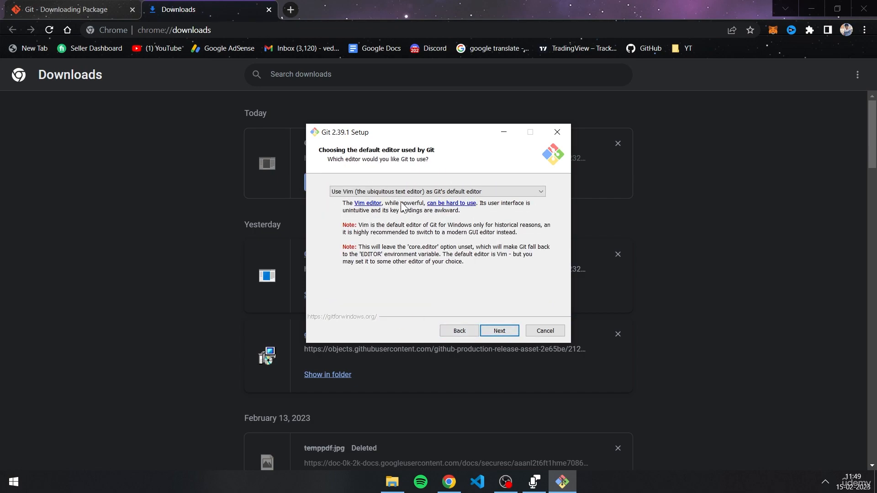
click(400, 192)
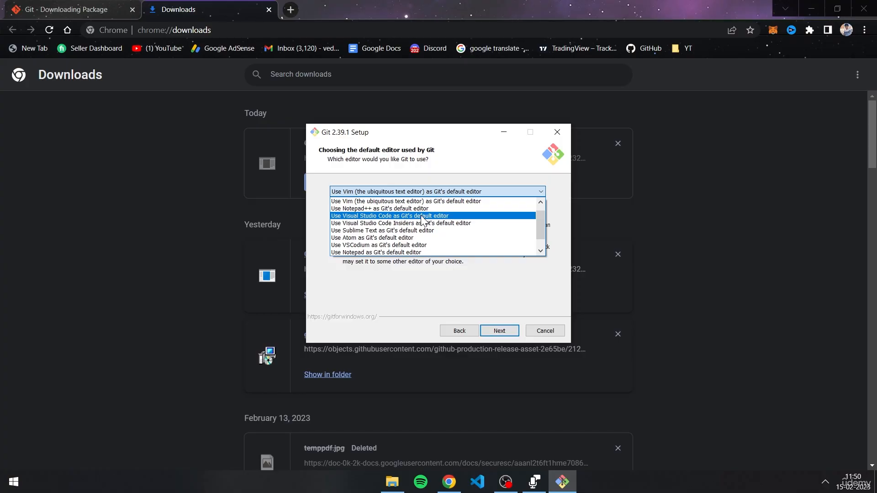
click(456, 216)
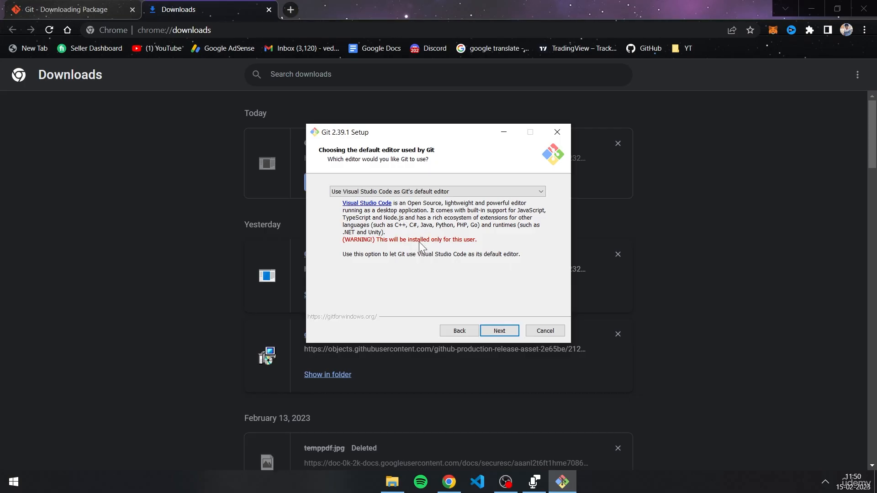
click(499, 330)
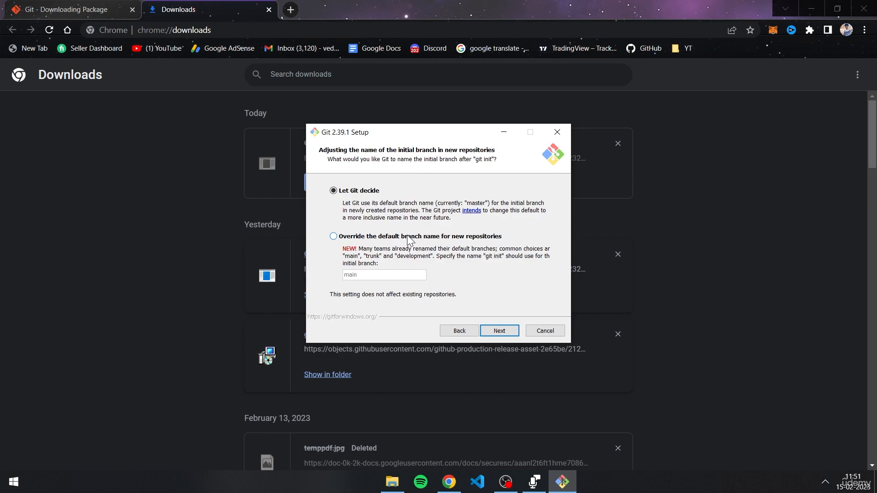
Keep "Let Git decide" for the initial branch name and the recommended command-line PATH option.
click(498, 332)
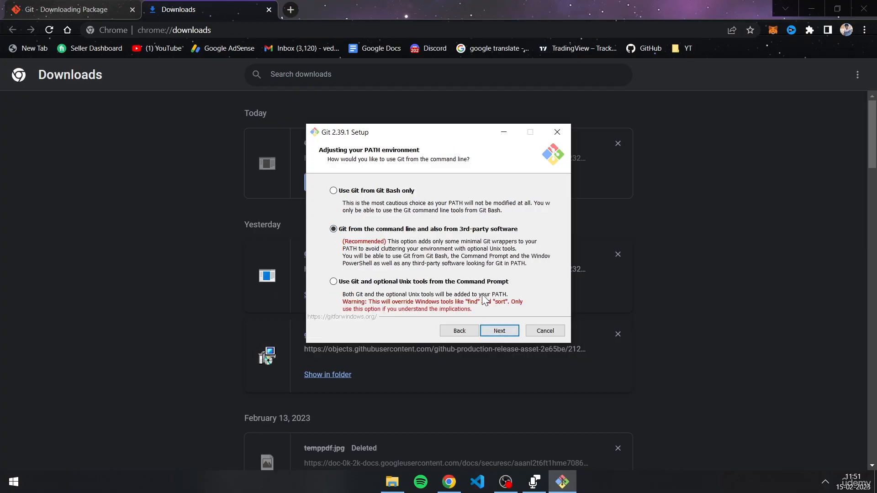
click(501, 332)
click(501, 332)
click(501, 333)
click(501, 332)
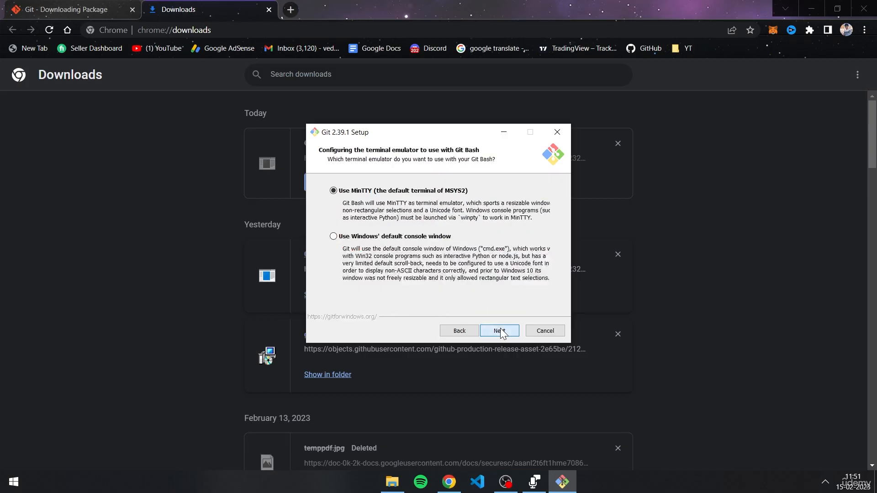
Keep MinTTY and the remaining default options, run the installation, and finish the setup wizard.
click(501, 332)
click(501, 331)
click(501, 332)
click(501, 332)
click(501, 332)
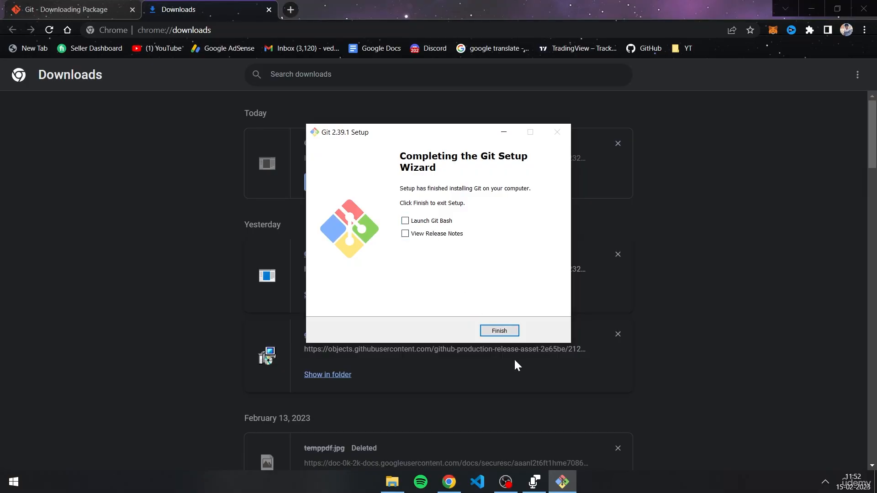
click(493, 331)
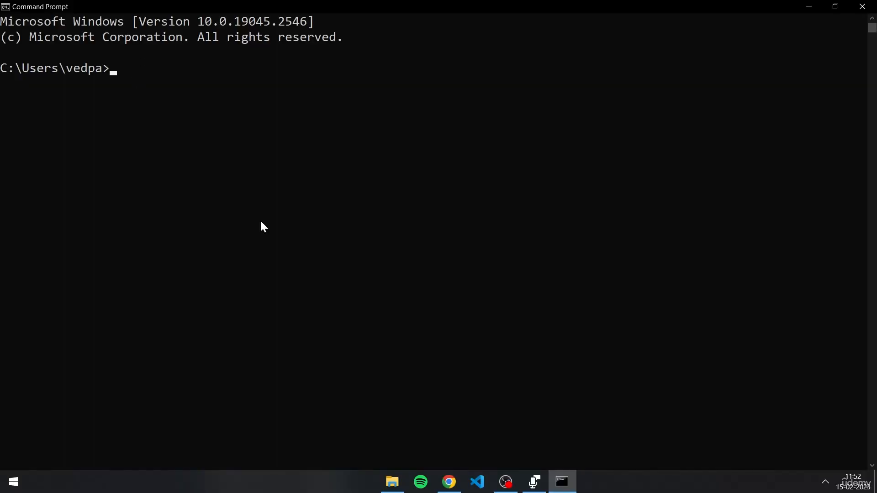
Check the installed Git version by running git --version in Command Prompt.
text(git --version)
key(Return)
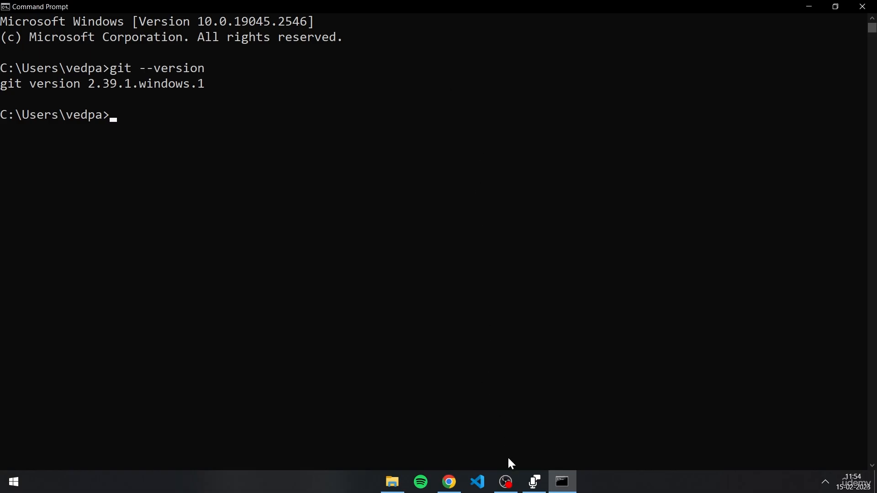
click(505, 482)
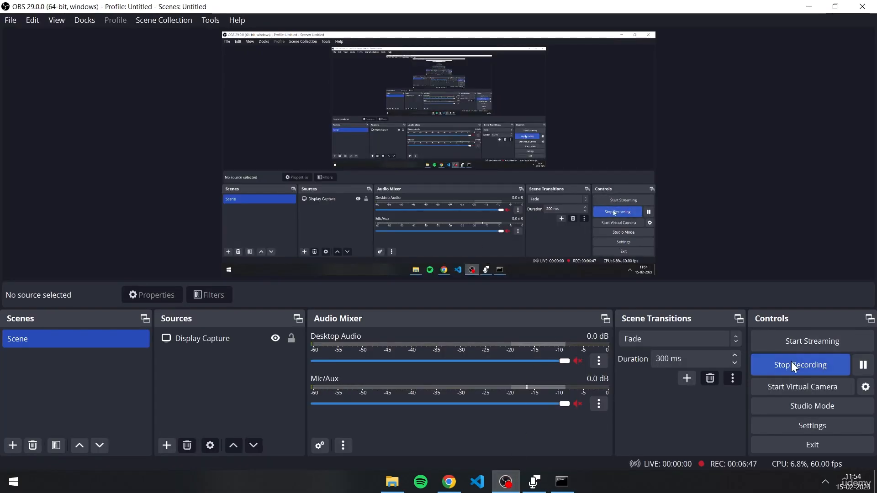